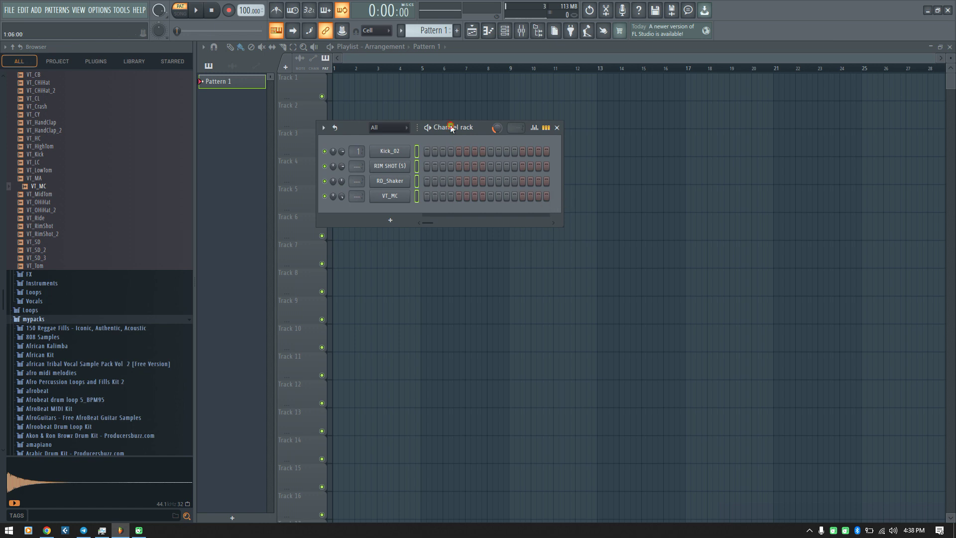
# Step: Put Kick_02 on every fourth step using Fill each 4 steps
pyautogui.moveTo(451, 129); pyautogui.dragTo(455, 131)
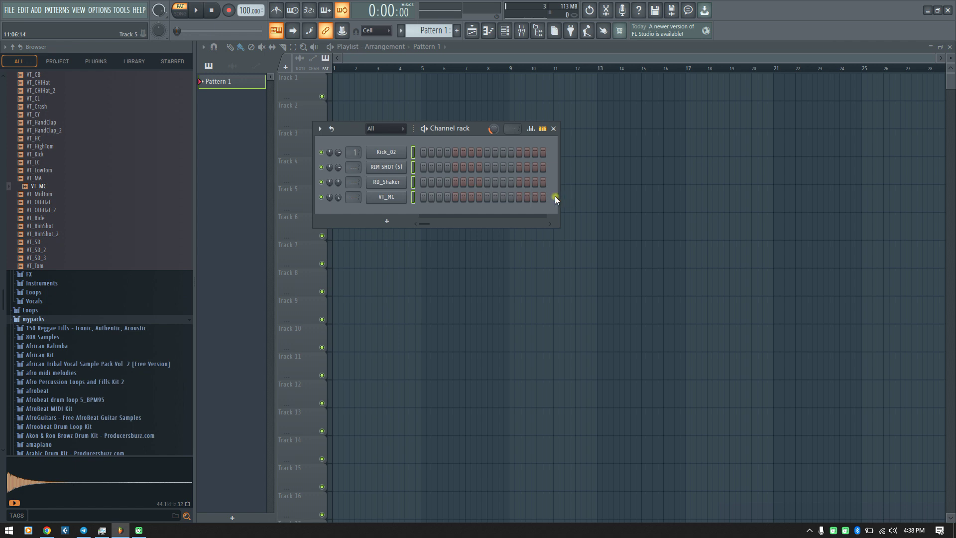
pyautogui.click(415, 151)
pyautogui.rightClick(399, 157)
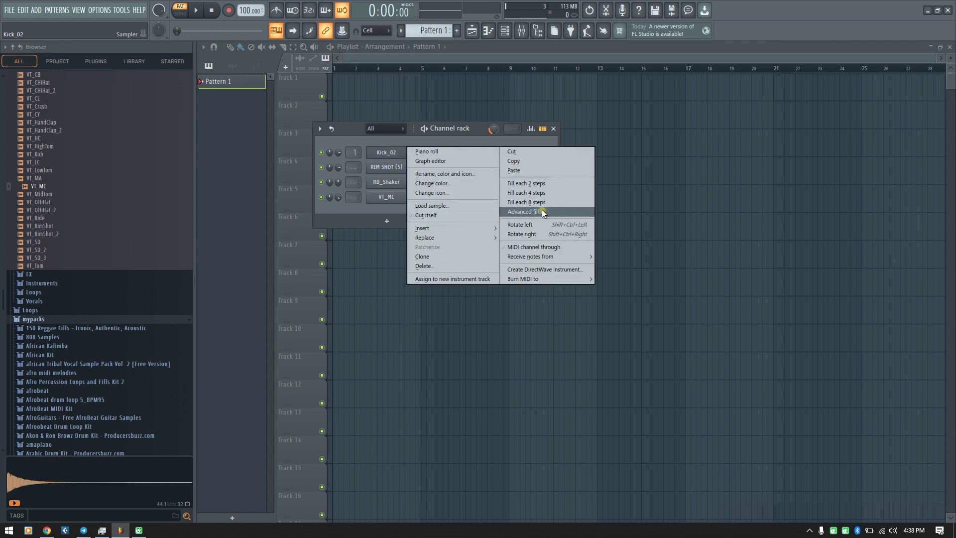
pyautogui.click(535, 193)
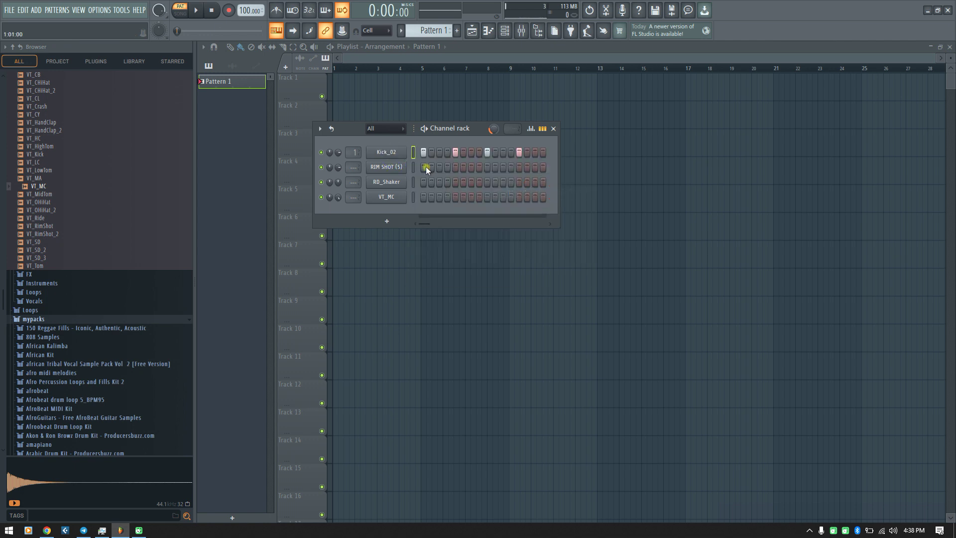
# Step: Add RIM SHOT hits on steps 1, 9 and 12 and audition the pattern
pyautogui.click(425, 167)
pyautogui.click(487, 167)
pyautogui.click(510, 167)
pyautogui.moveTo(452, 126); pyautogui.dragTo(467, 98)
pyautogui.press('space')
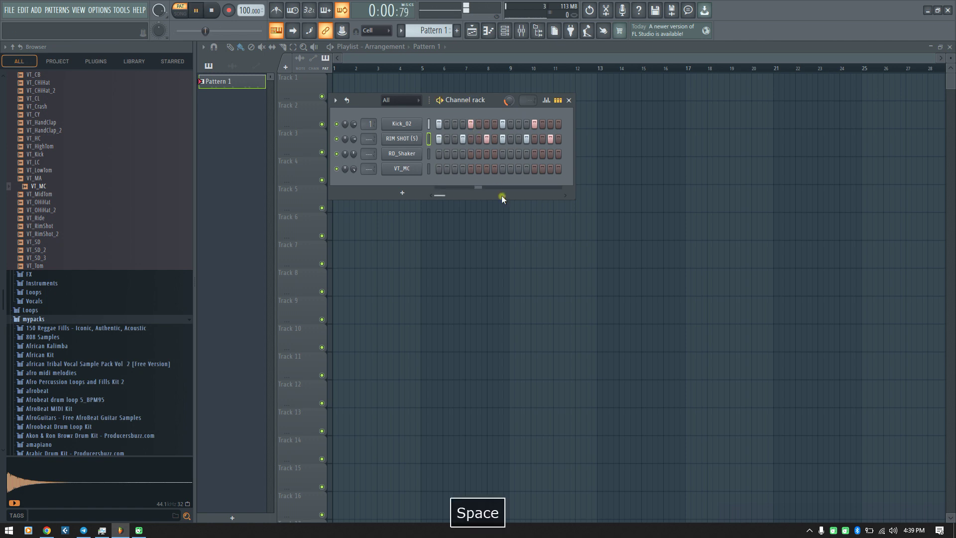
pyautogui.press('space')
# Step: Fill all 16 RD_Shaker steps and turn the shaker's volume down
pyautogui.moveTo(437, 155); pyautogui.dragTo(558, 154)
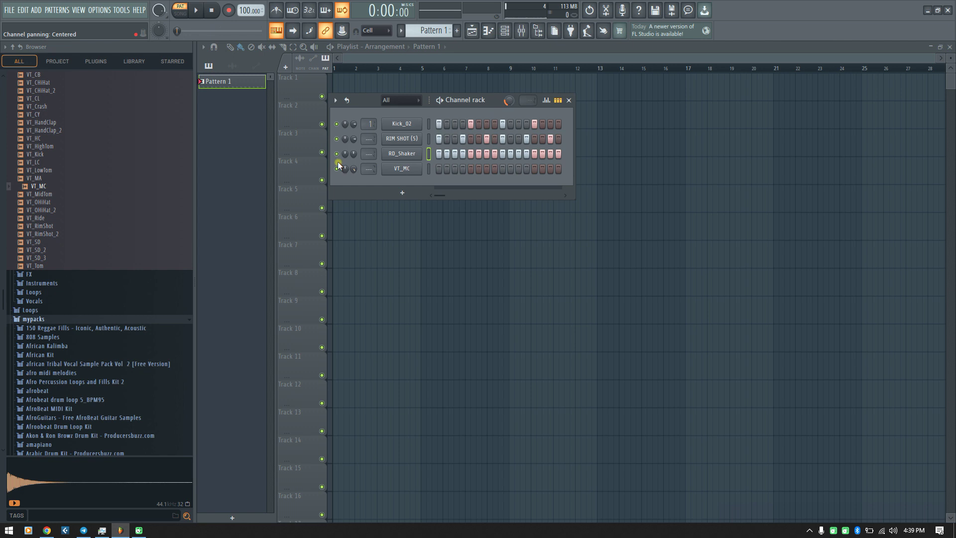
pyautogui.press('space')
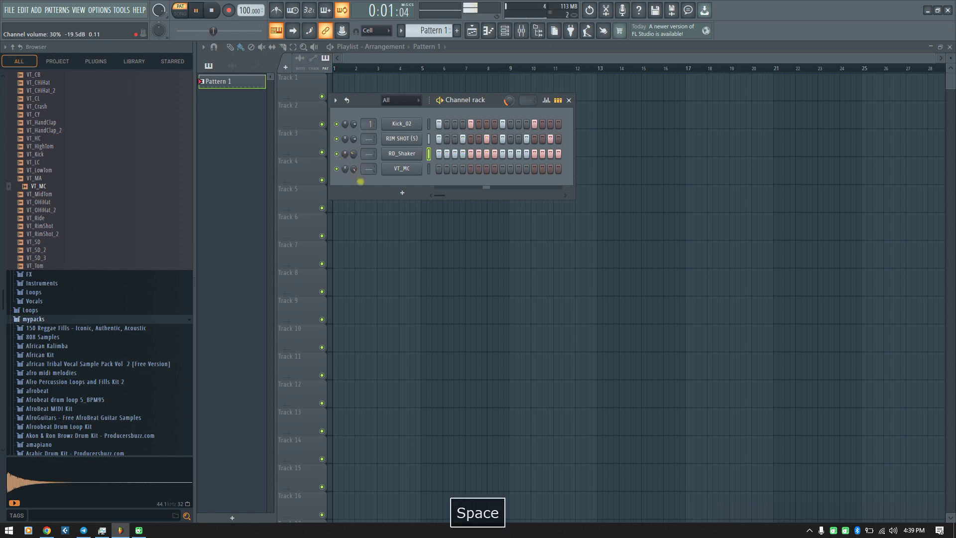
pyautogui.press('space')
pyautogui.scroll(-5, 353, 153)
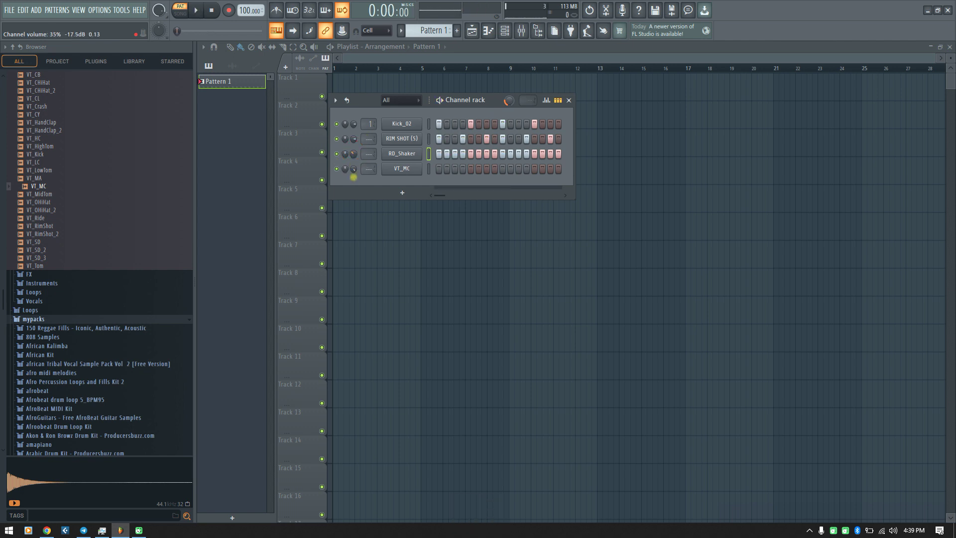
pyautogui.press('space')
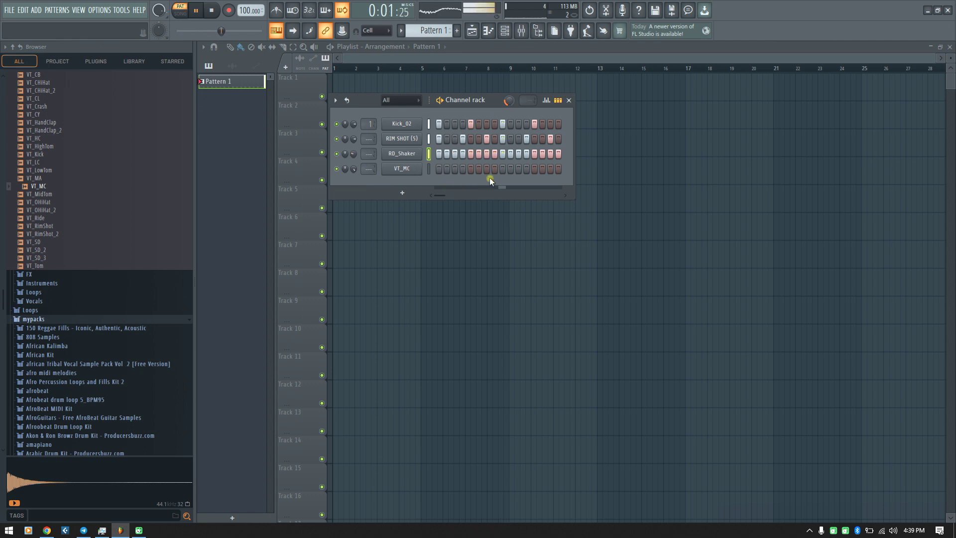
pyautogui.press('space')
# Step: Add a VT_MC hit on step 9 and play the loop to check it
pyautogui.click(503, 169)
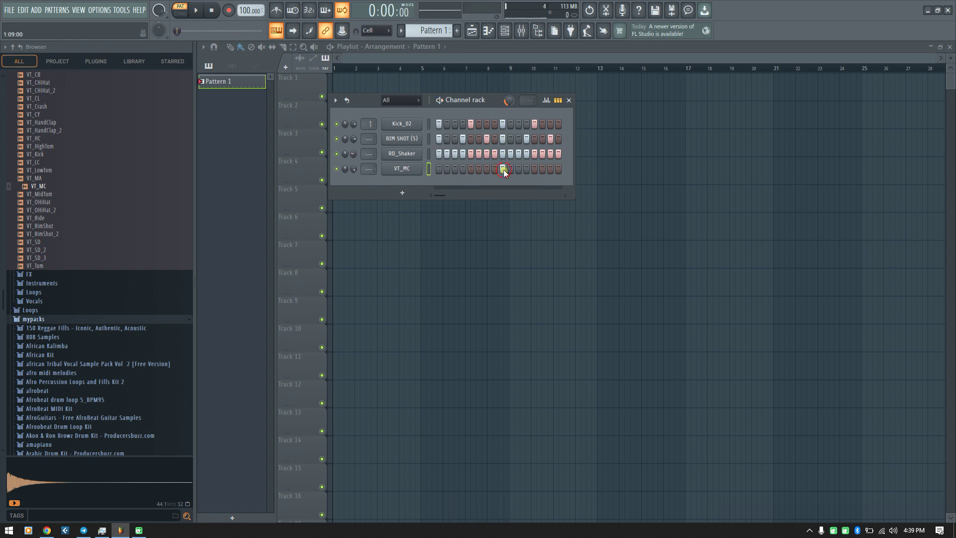
pyautogui.press('space')
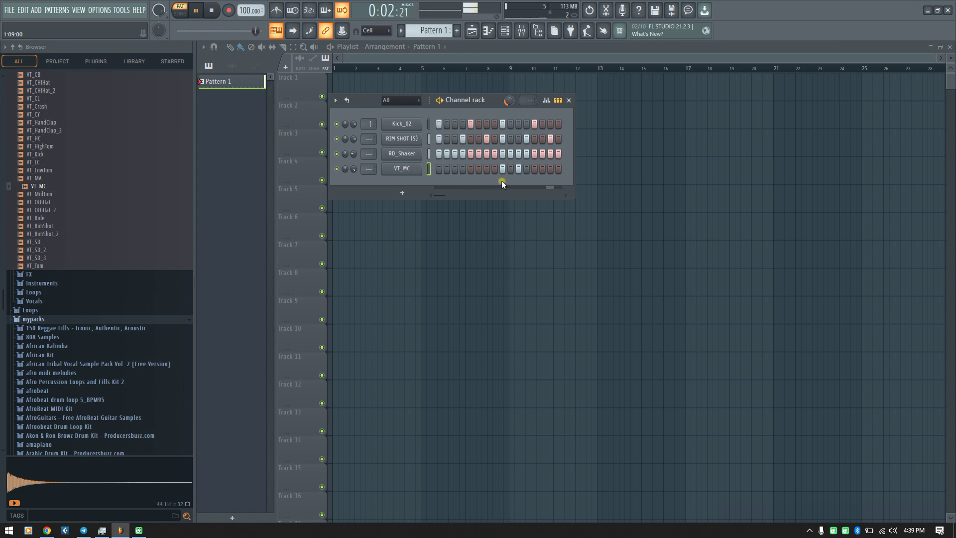
pyautogui.press('space')
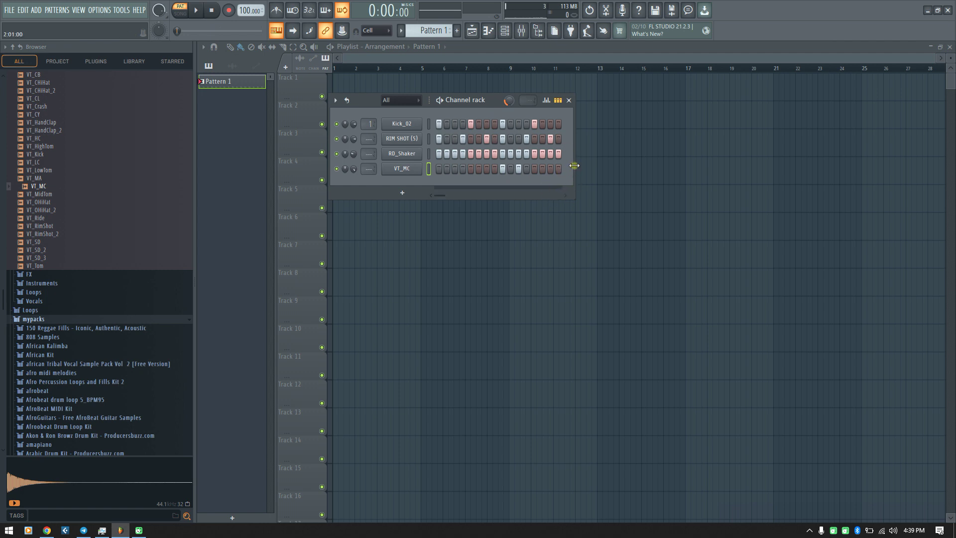
pyautogui.moveTo(575, 163); pyautogui.dragTo(588, 178)
# Step: Stretch the channel rack until 32 step columns show, then reposition the window
pyautogui.moveTo(576, 178); pyautogui.dragTo(633, 183)
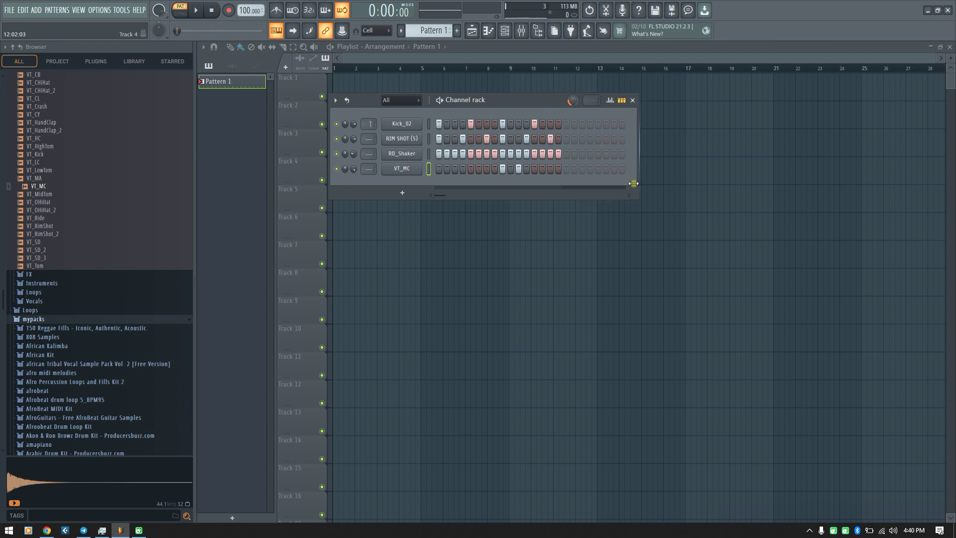
pyautogui.moveTo(633, 184); pyautogui.dragTo(660, 183)
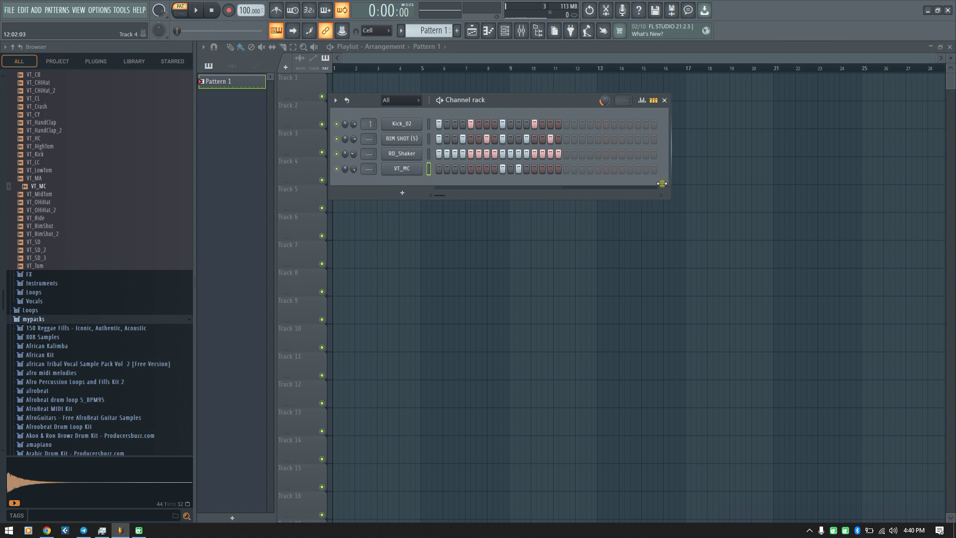
pyautogui.moveTo(661, 183); pyautogui.dragTo(572, 148)
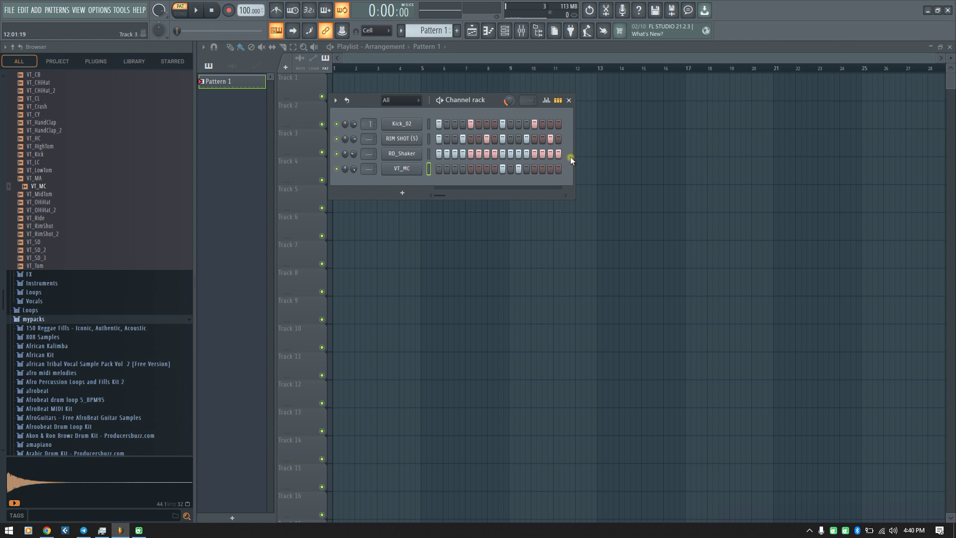
pyautogui.moveTo(572, 153); pyautogui.dragTo(691, 153)
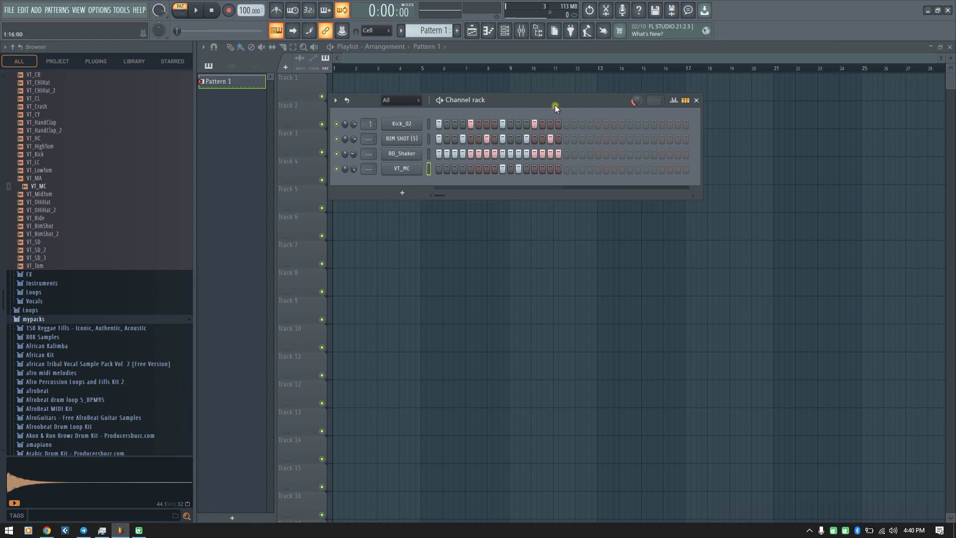
pyautogui.moveTo(554, 104); pyautogui.dragTo(554, 126)
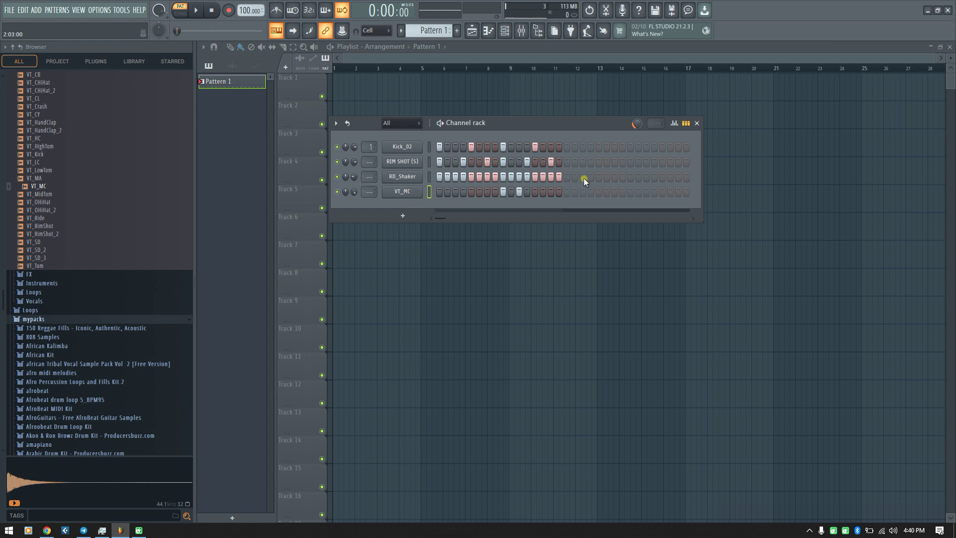
pyautogui.moveTo(554, 126)
pyautogui.mouseDown()
pyautogui.moveTo(540, 119)
pyautogui.moveTo(559, 115)
pyautogui.mouseUp()
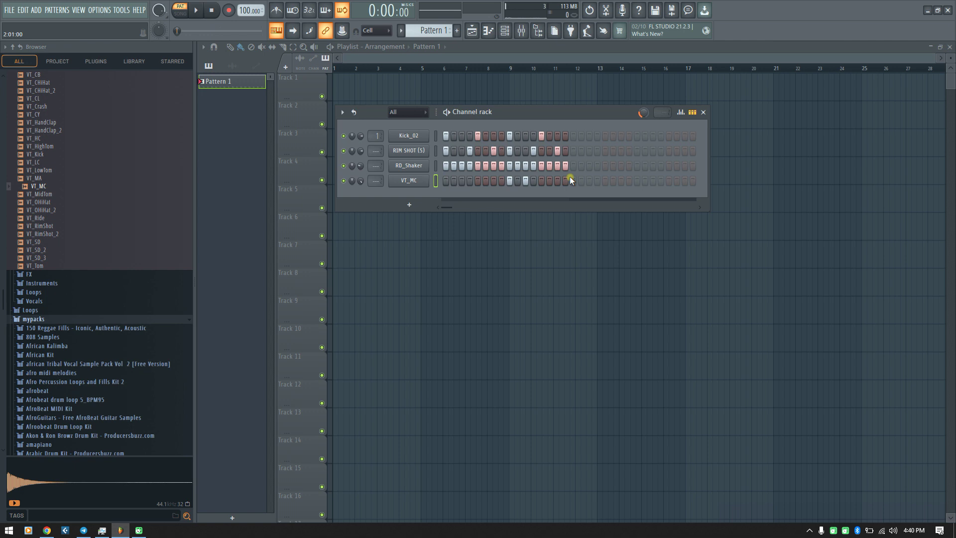
# Step: Play the loop, toggle a second-bar shaker step on and off, then cut every step with Ctrl+X
pyautogui.press('space')
pyautogui.press('space')
pyautogui.click(590, 166)
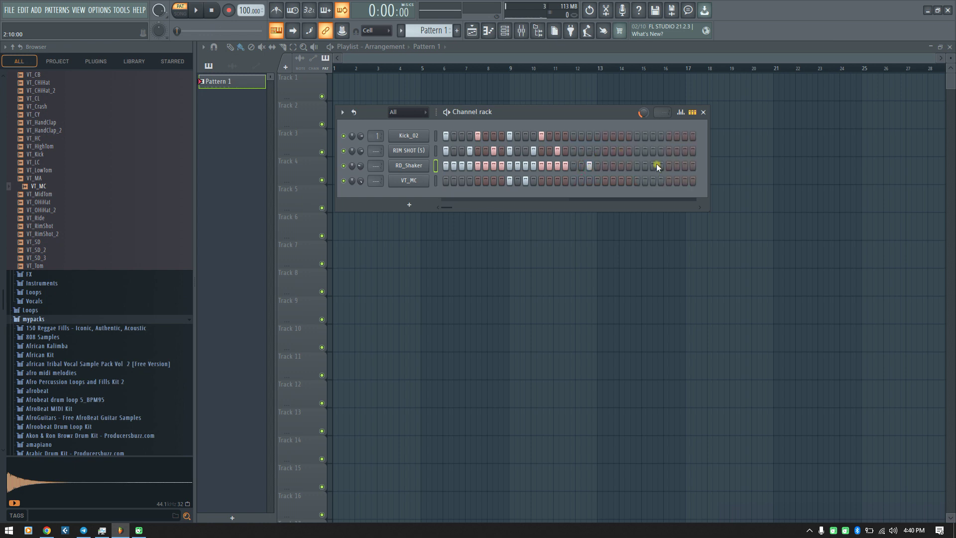
pyautogui.click(589, 166)
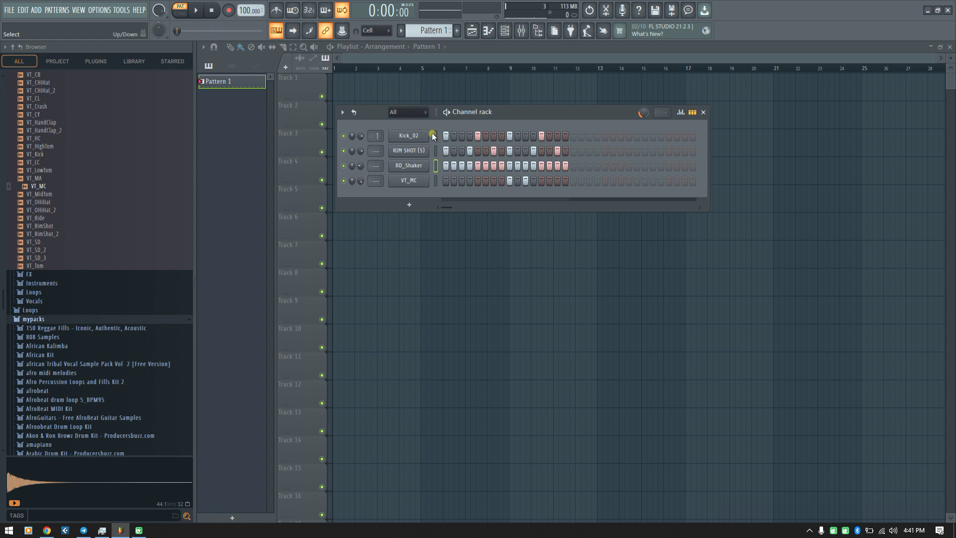
pyautogui.hotkey('ctrl', 'x')
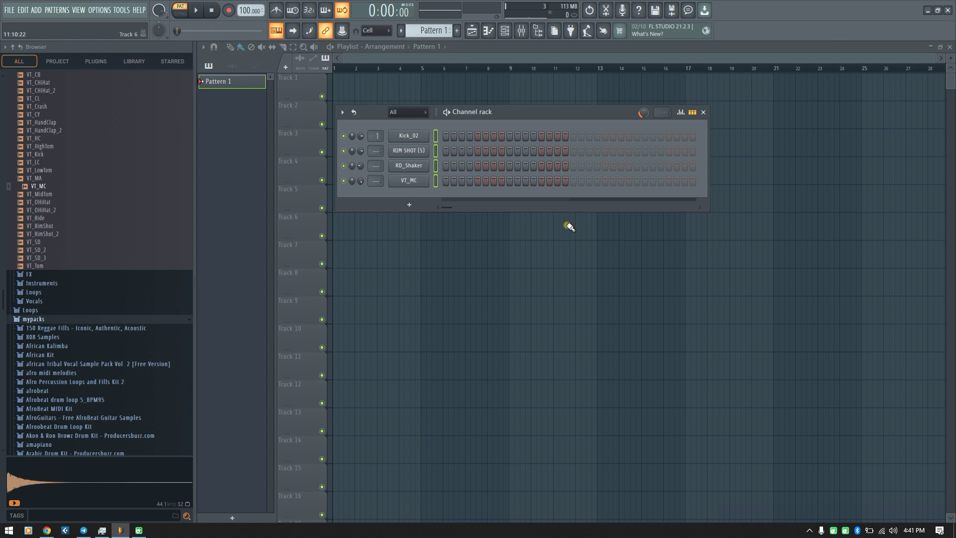
# Step: Fill Kick_02 every fourth step, add kicks on steps 17 and 29, and a rim shot on step 7
pyautogui.click(450, 202)
pyautogui.rightClick(409, 138)
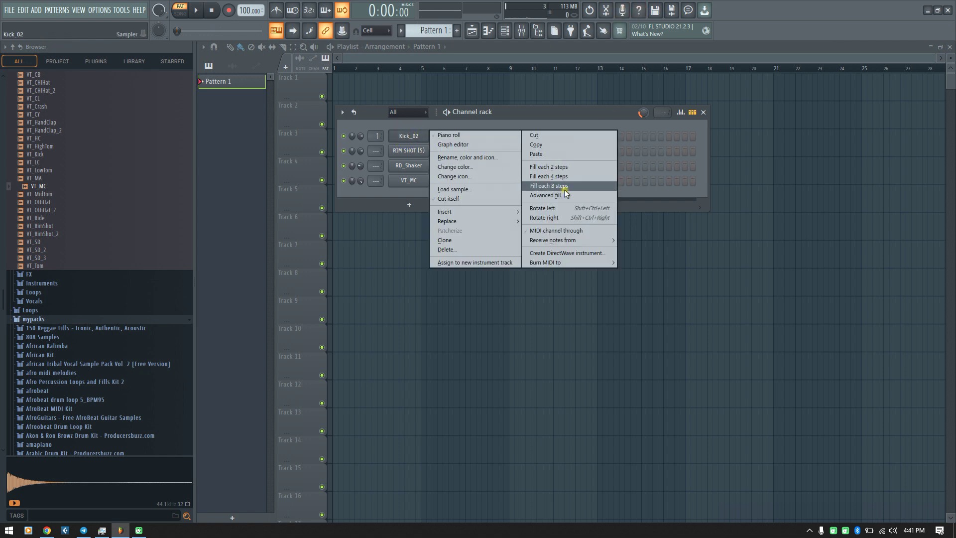
pyautogui.click(558, 176)
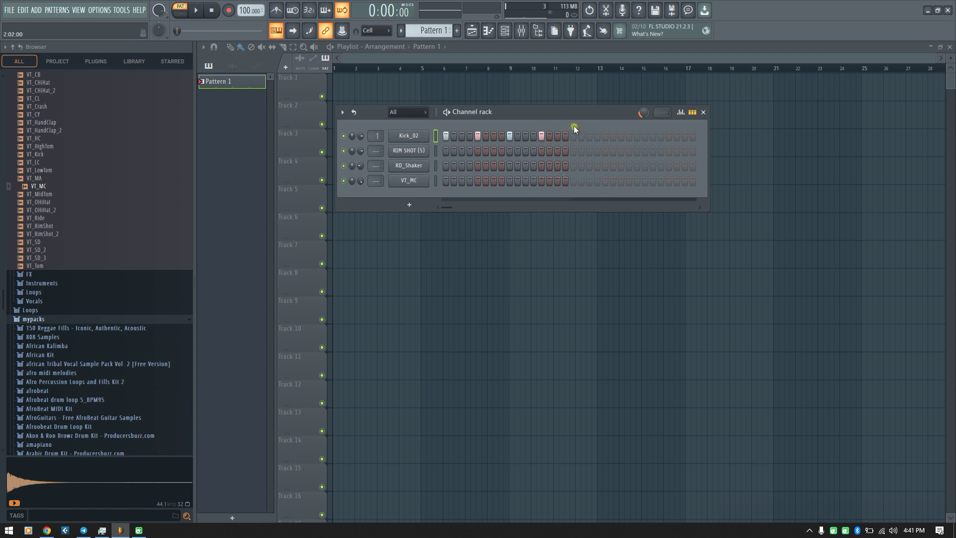
pyautogui.click(574, 139)
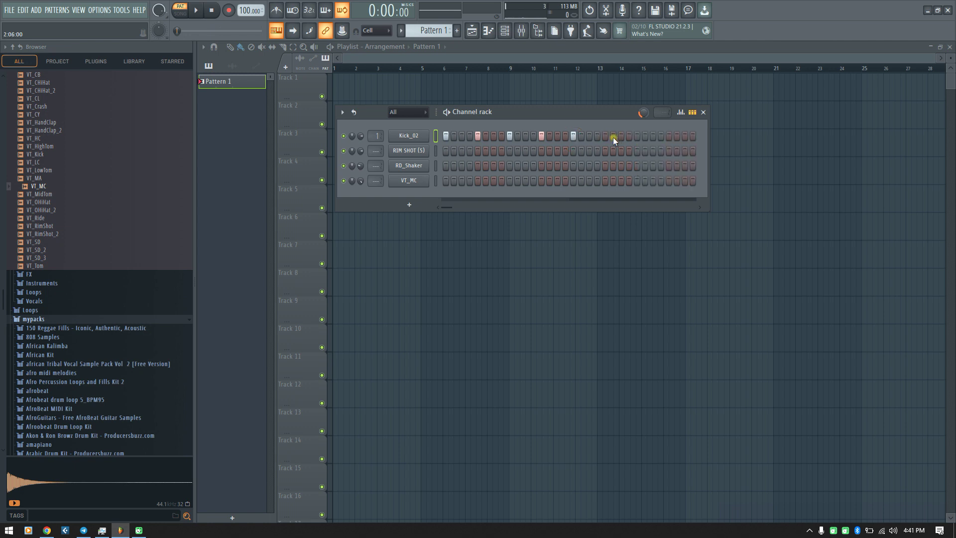
pyautogui.click(668, 136)
pyautogui.press('space')
pyautogui.press('space')
pyautogui.click(493, 151)
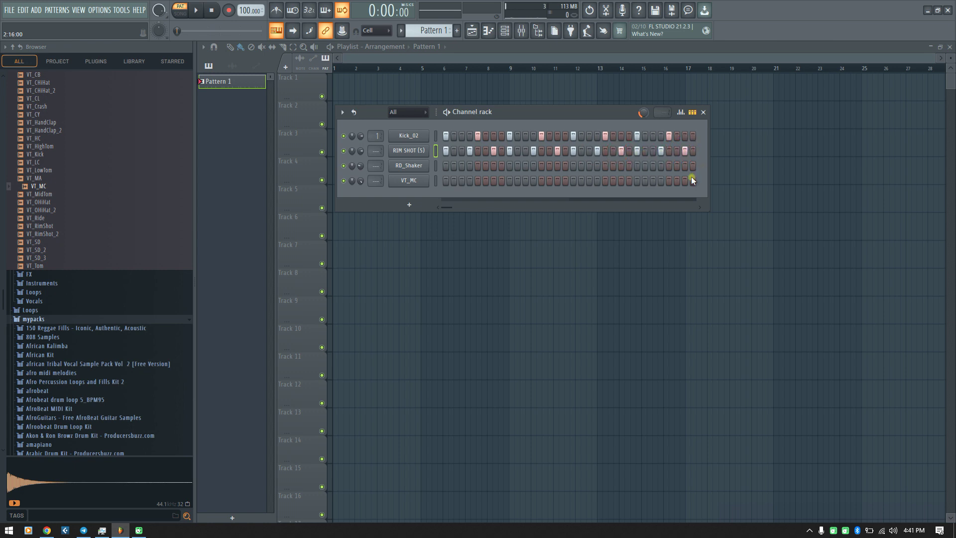
# Step: Turn on every RD_Shaker step across the 32-step loop and audition it
pyautogui.press('space')
pyautogui.press('space')
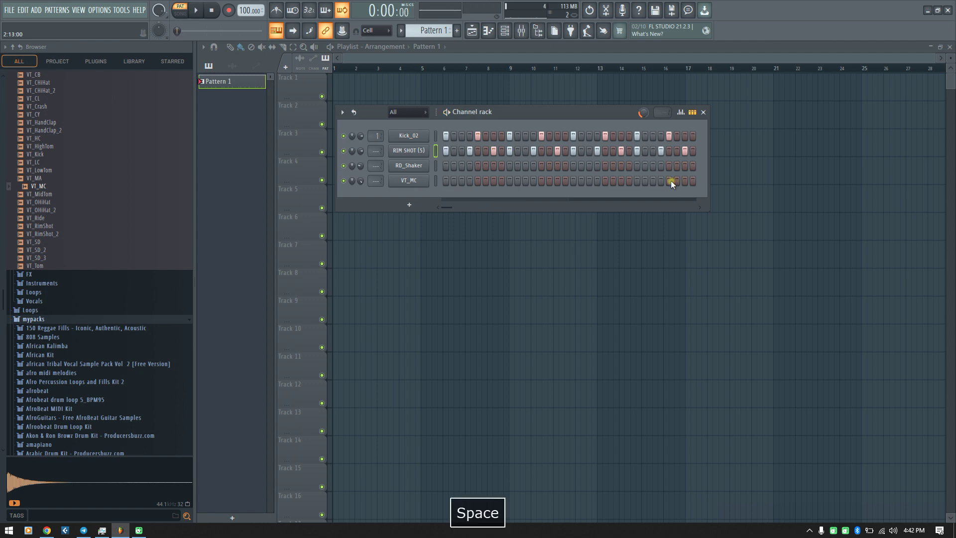
pyautogui.press('space')
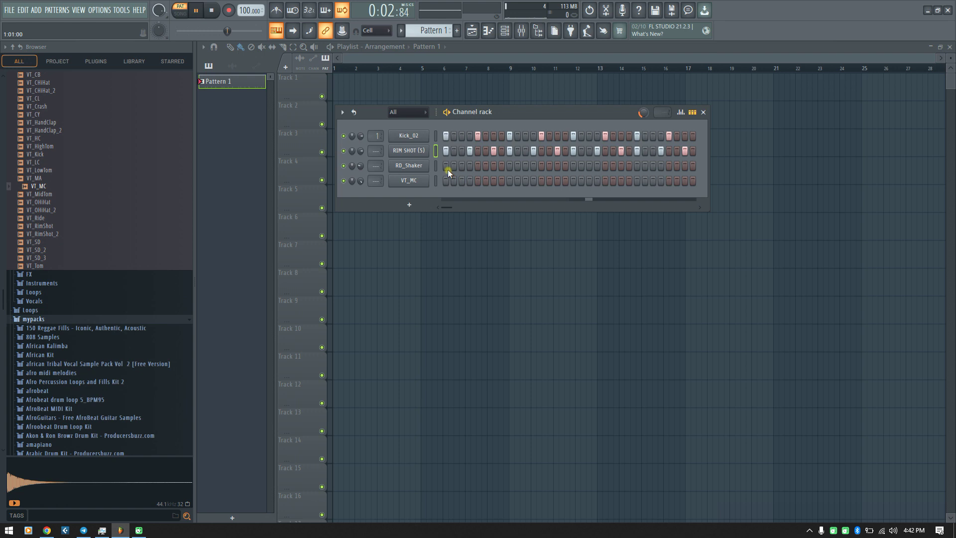
pyautogui.press('space')
pyautogui.moveTo(447, 168); pyautogui.dragTo(716, 187)
pyautogui.press('space')
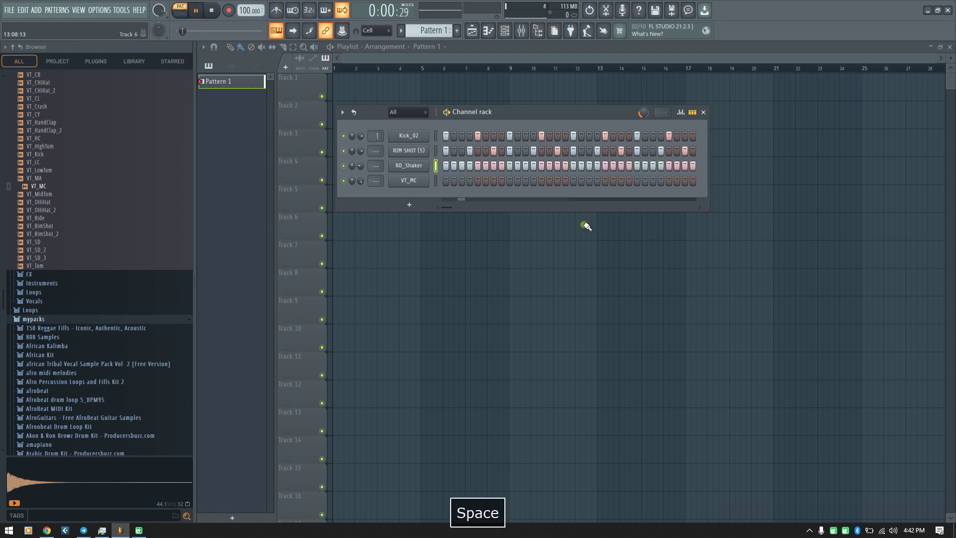
pyautogui.press('space')
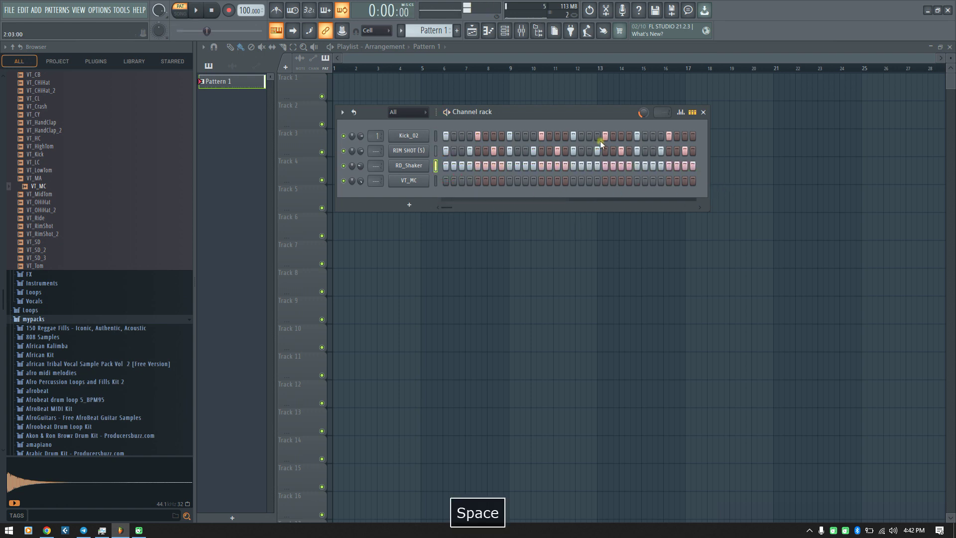
# Step: Raise the swing from 25% to 37% and play the pattern
pyautogui.moveTo(642, 116)
pyautogui.mouseDown()
pyautogui.moveTo(645, 131)
pyautogui.moveTo(648, 104)
pyautogui.moveTo(642, 119)
pyautogui.mouseUp()
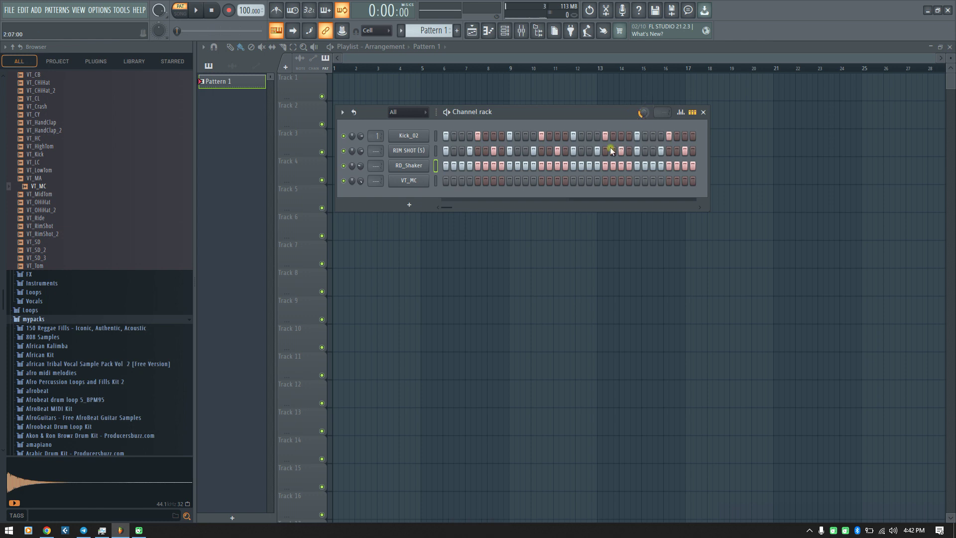
pyautogui.moveTo(552, 117); pyautogui.dragTo(550, 129)
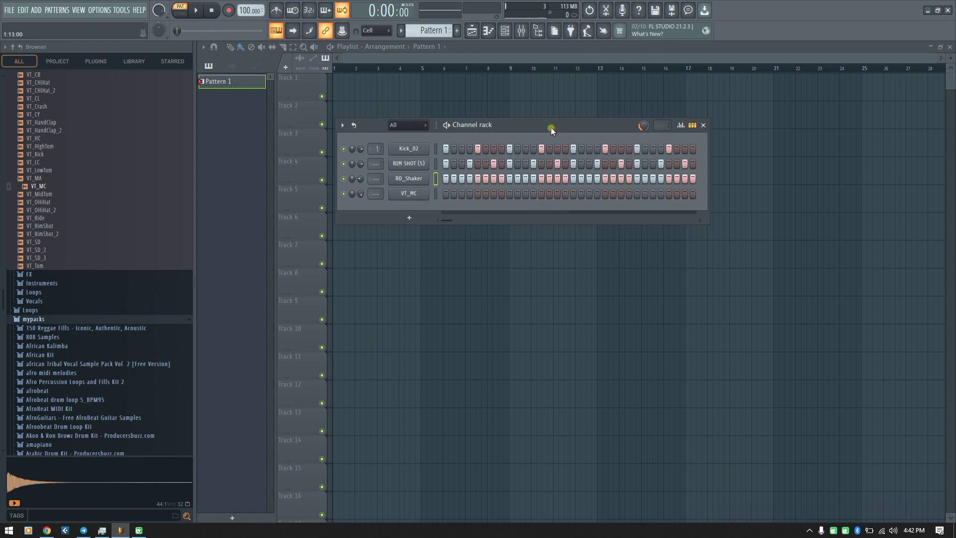
pyautogui.press('space')
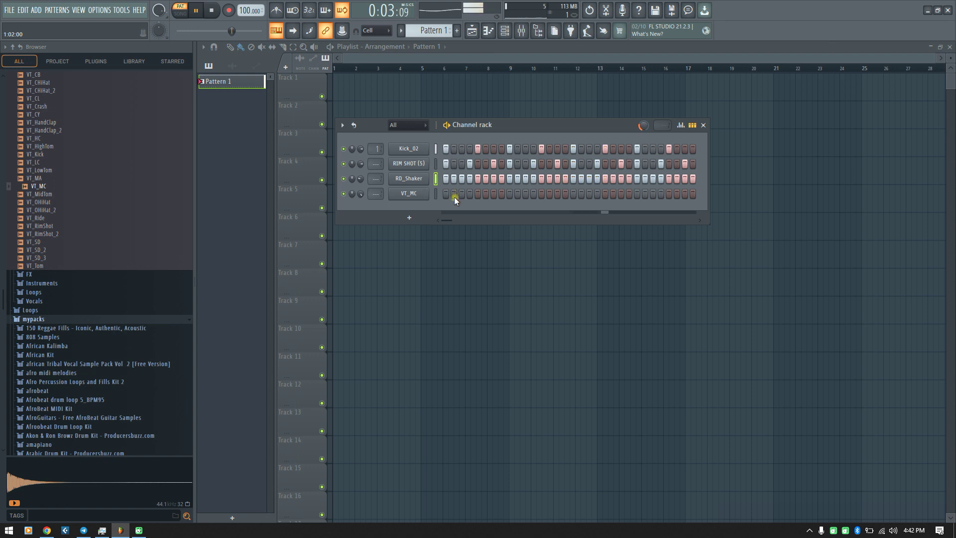
pyautogui.press('space')
# Step: Place several VT_MC hits across both bars while the loop plays
pyautogui.click(510, 194)
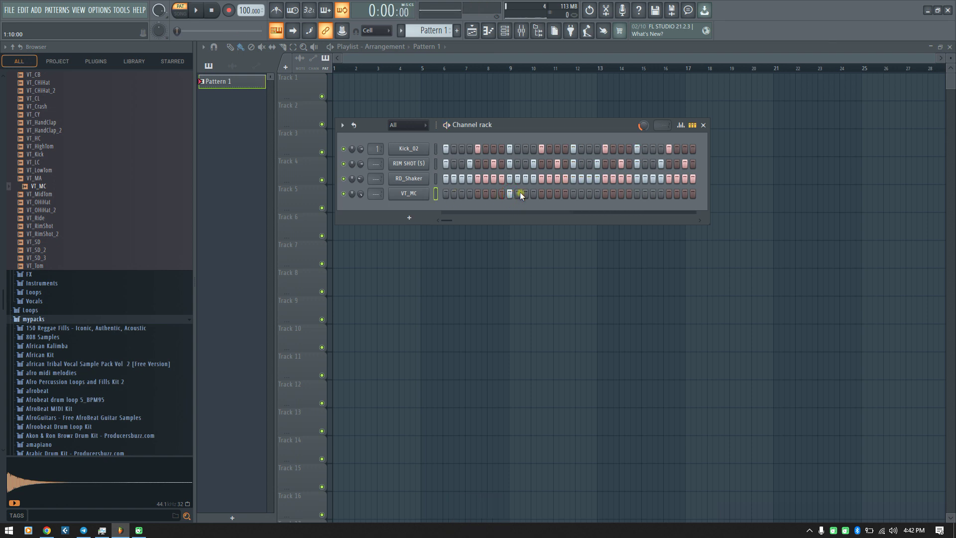
pyautogui.click(526, 194)
pyautogui.press('space')
pyautogui.click(574, 195)
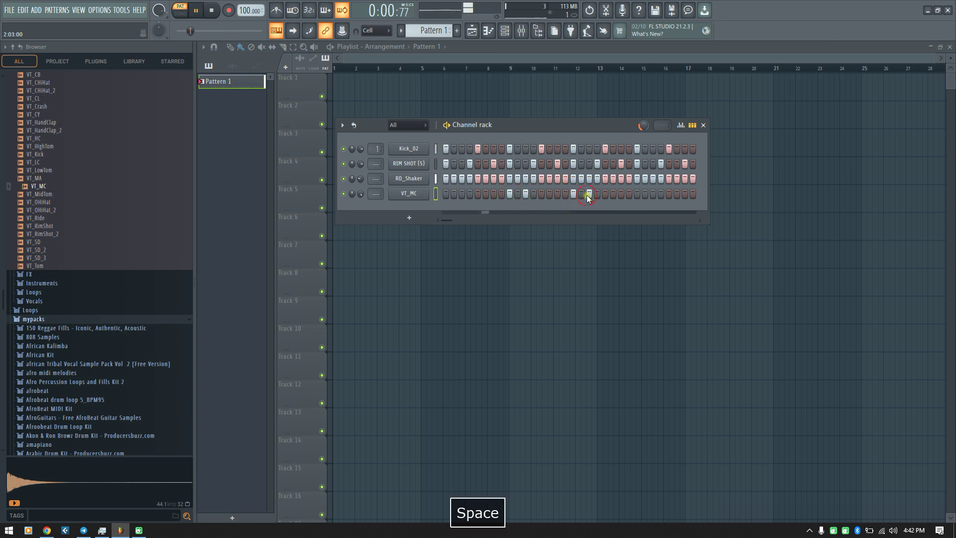
pyautogui.click(589, 193)
pyautogui.click(637, 194)
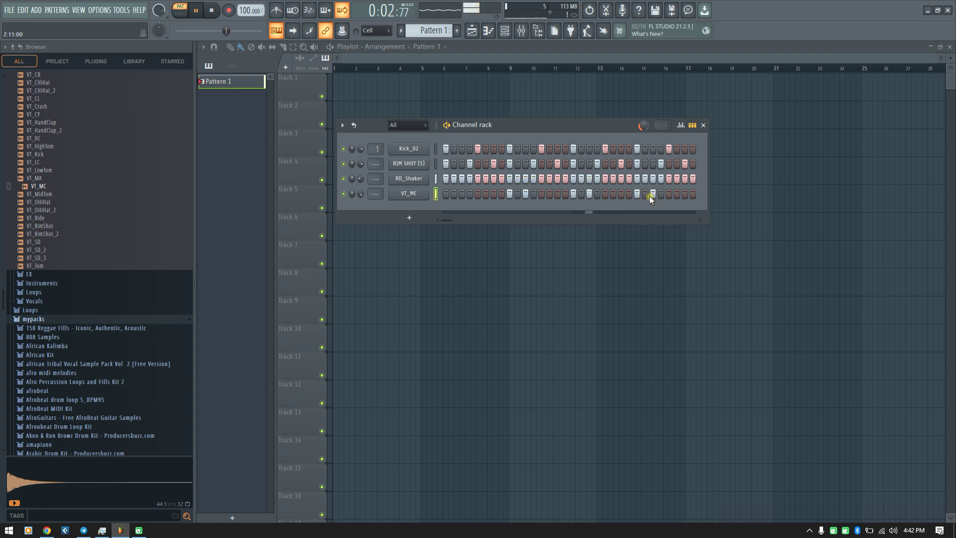
pyautogui.press('space')
# Step: Remove three unwanted VT_MC hits and add two near the loop's end
pyautogui.rightClick(637, 194)
pyautogui.rightClick(589, 194)
pyautogui.rightClick(574, 194)
pyautogui.press('space')
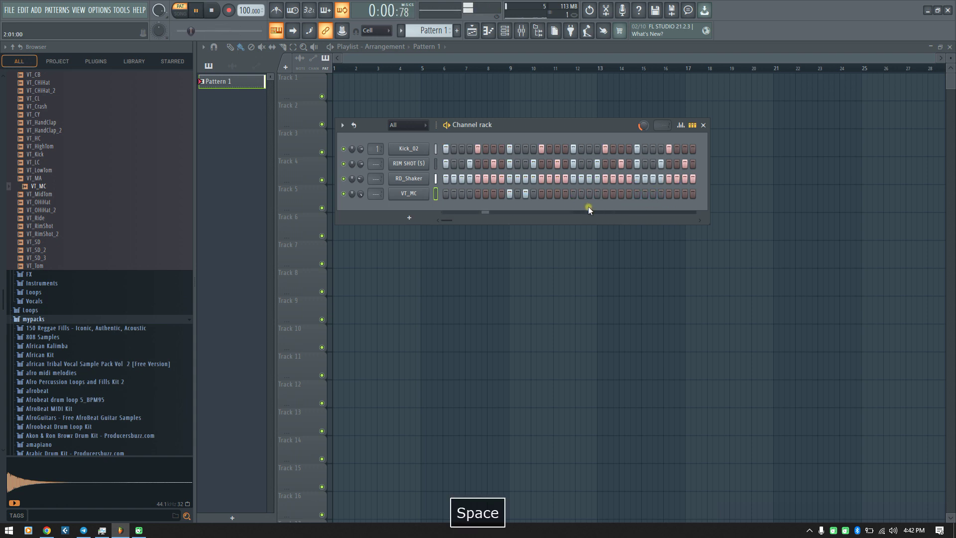
pyautogui.click(638, 193)
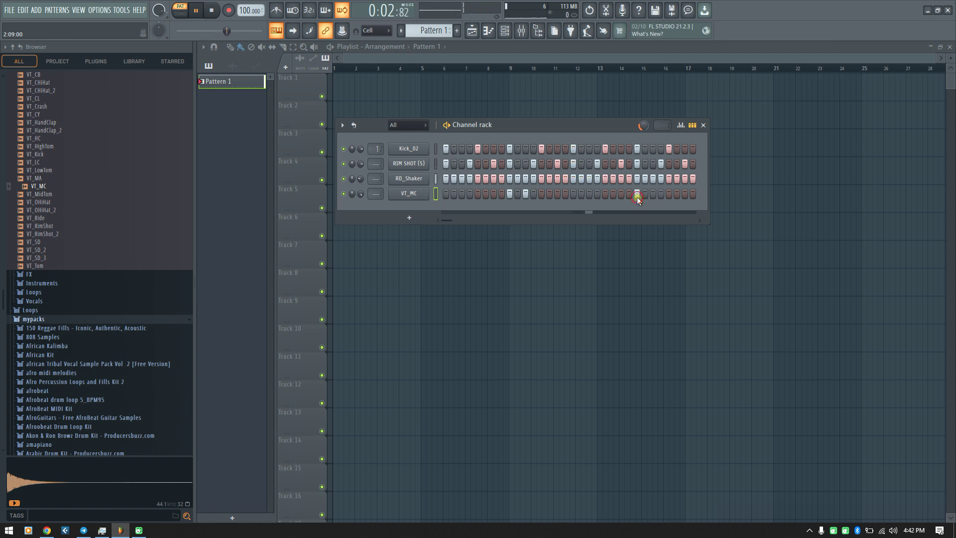
pyautogui.press('space')
pyautogui.click(652, 194)
pyautogui.press('space')
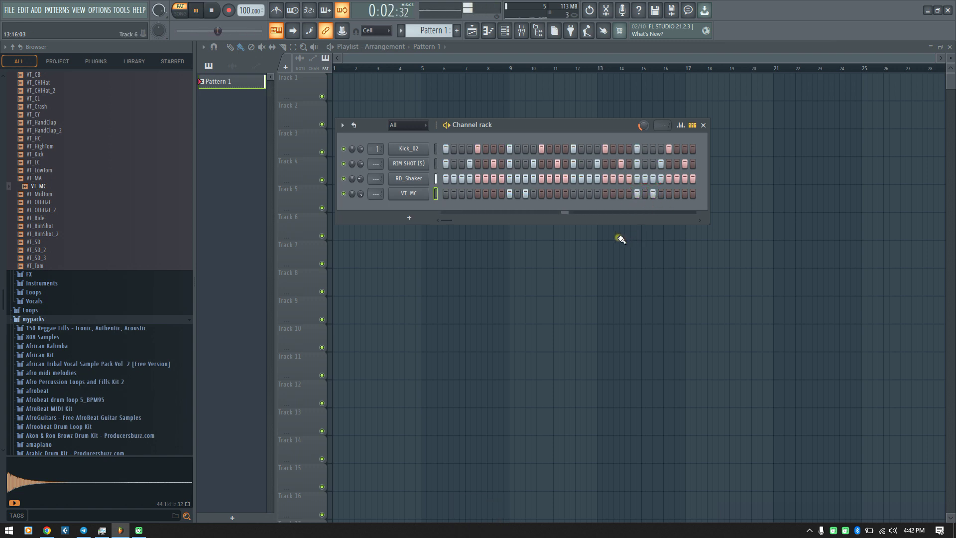
pyautogui.press('space')
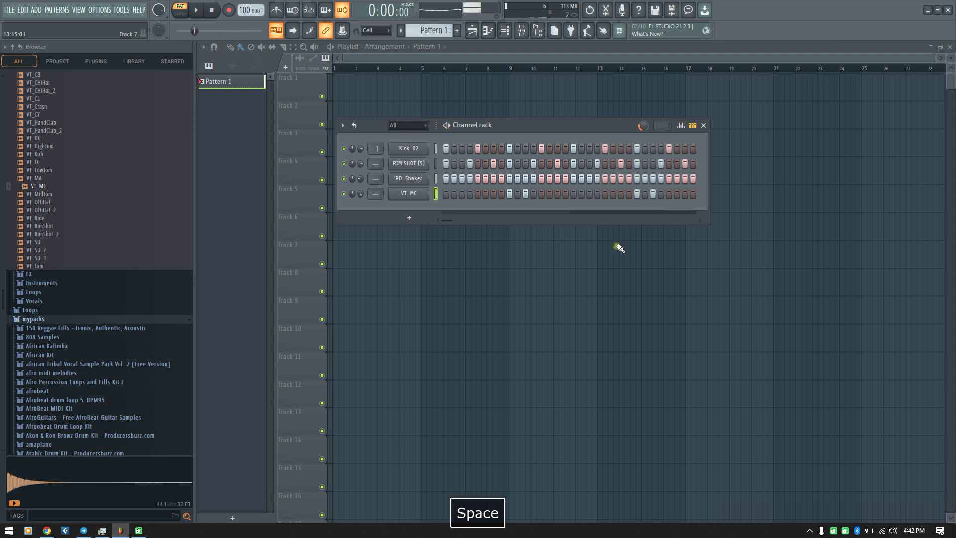